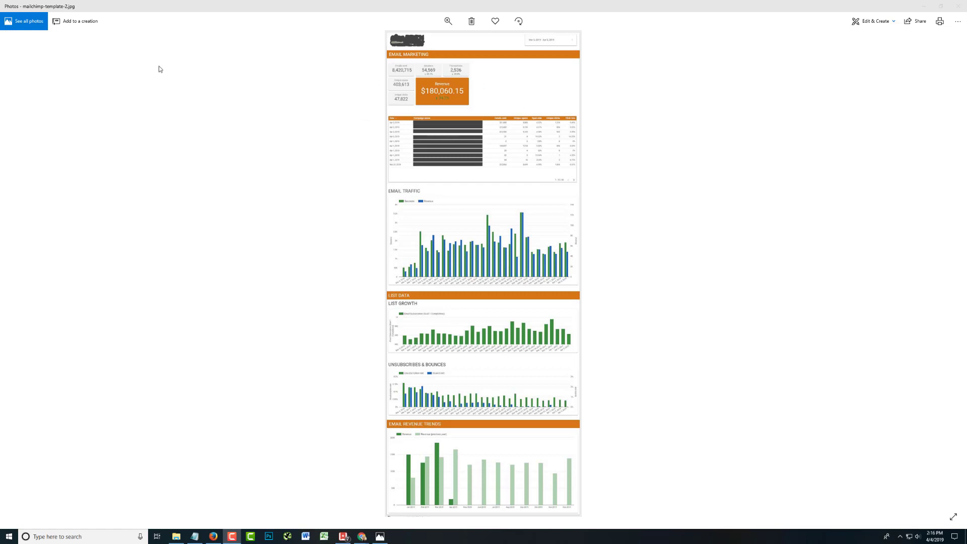
Close the photo viewer and make an editable copy of the Mailchimp Template report.
click(951, 6)
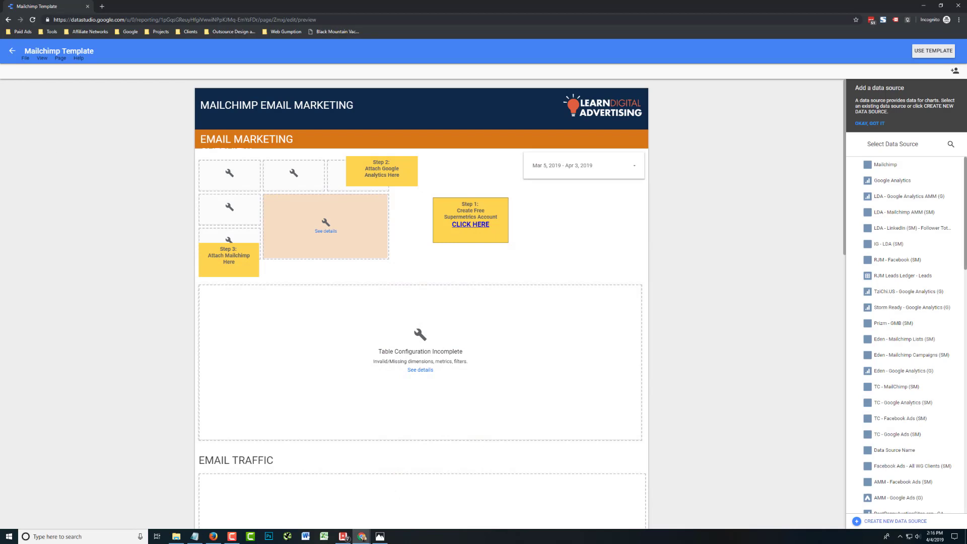
click(933, 52)
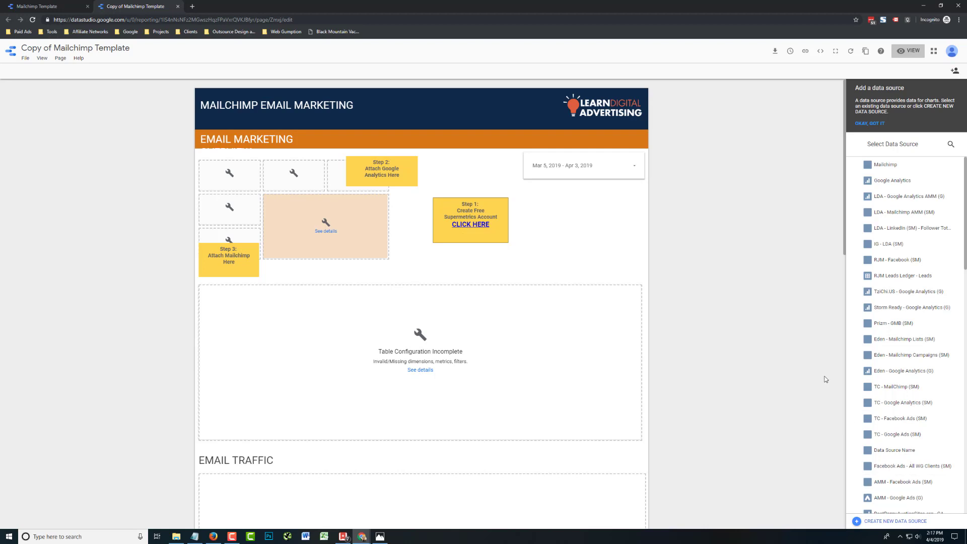
Start a new data source named Analytics using the Google Analytics connector.
click(886, 521)
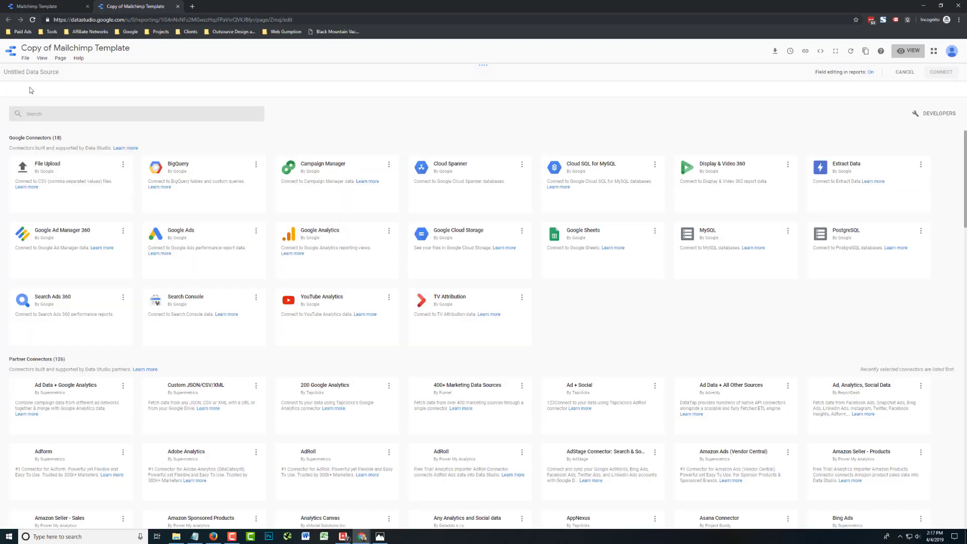
key(ctrl+a)
text(Analytics)
click(59, 108)
text(anal)
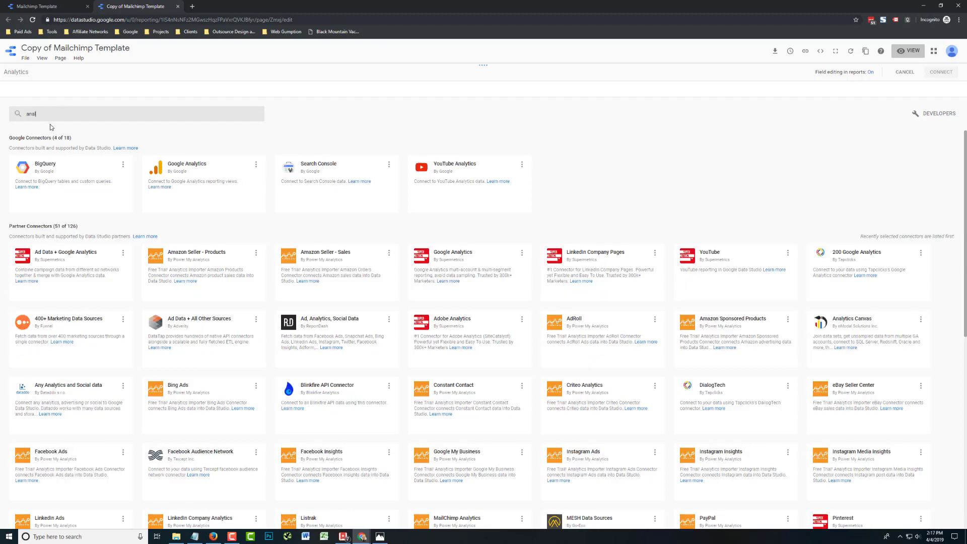
text(ytica)
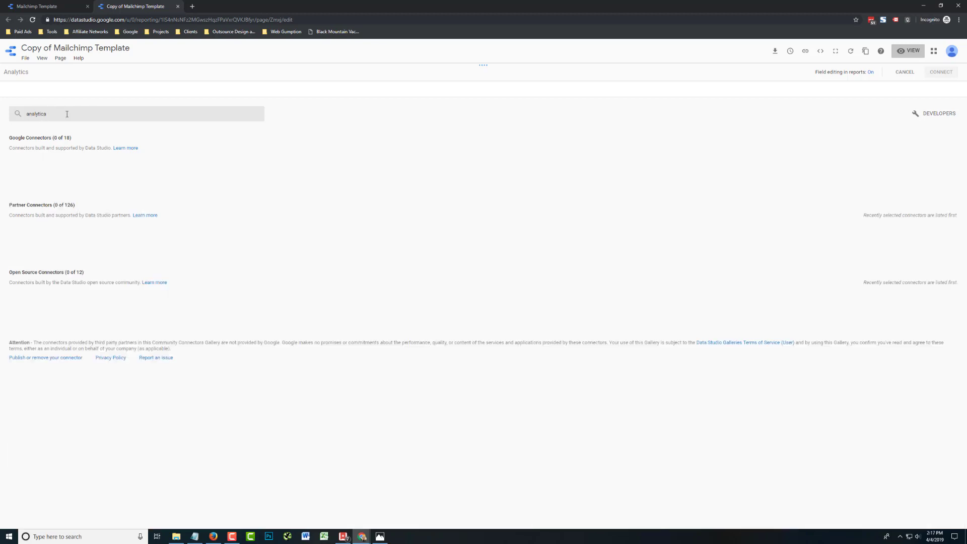
key(BackSpace)
text(s)
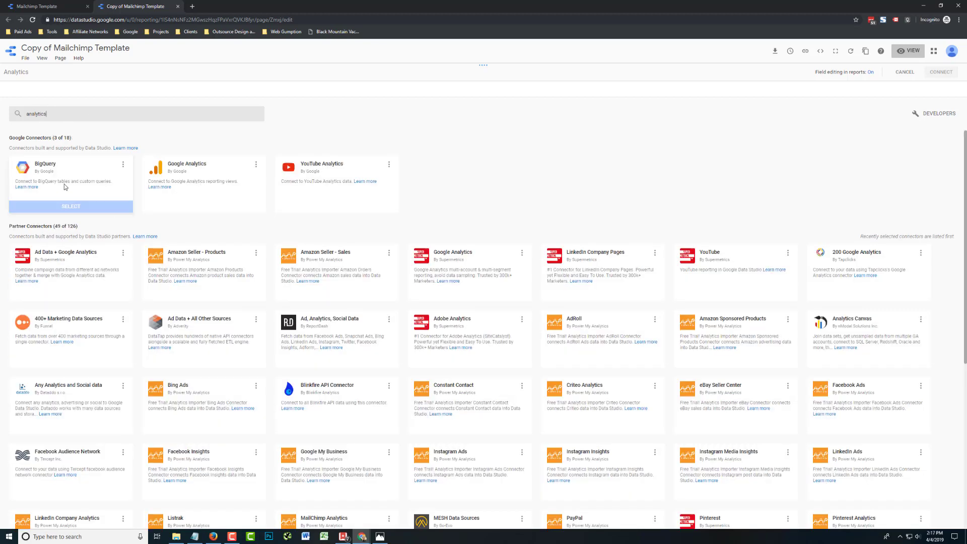
click(26, 113)
text(google)
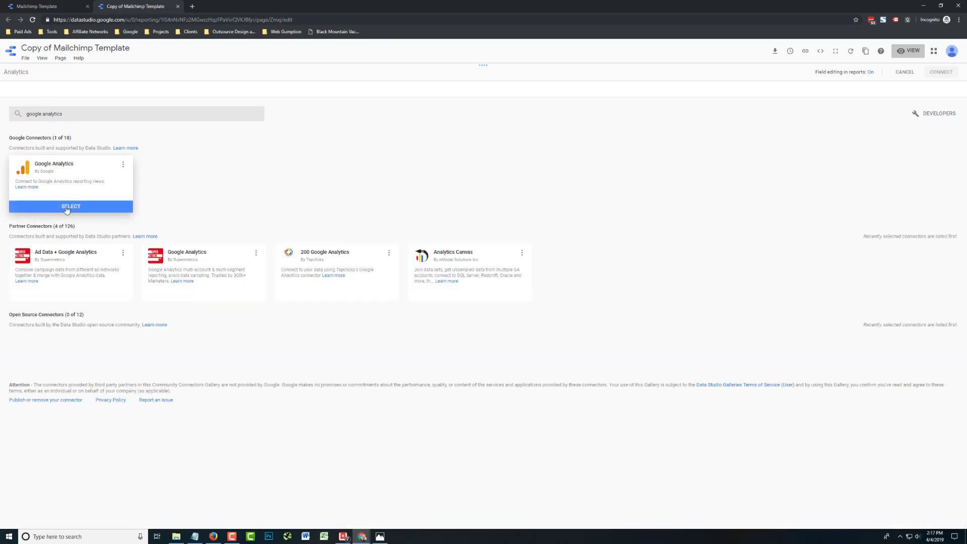
click(64, 209)
Link it to the Affordable Mineral Makeup account, AMM property, All Web Site Data view, and add it to the report.
click(33, 180)
click(135, 183)
click(251, 181)
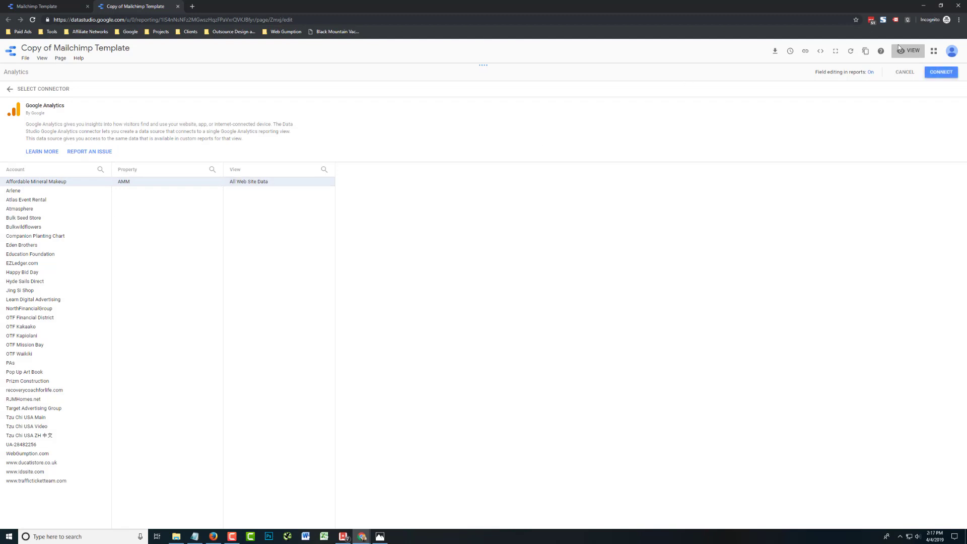
click(941, 72)
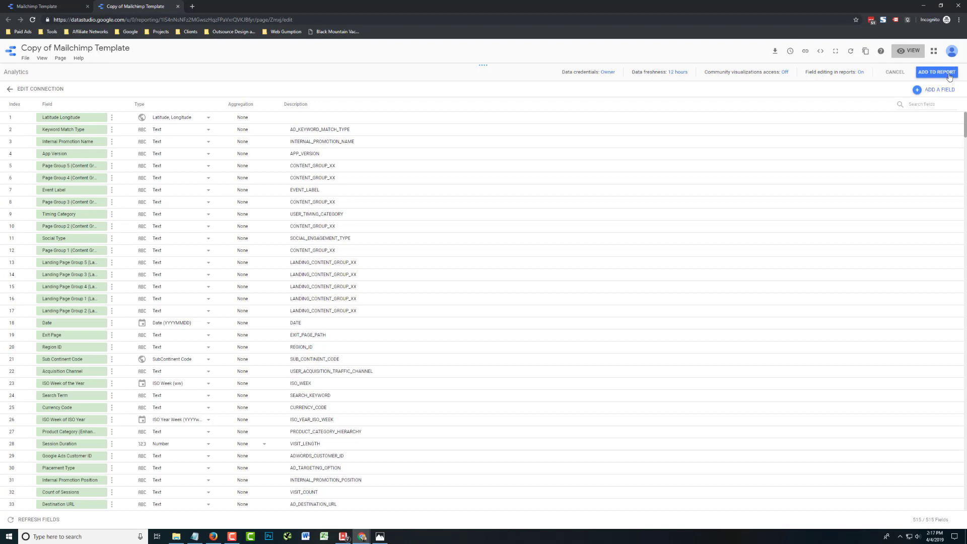
click(937, 72)
click(554, 322)
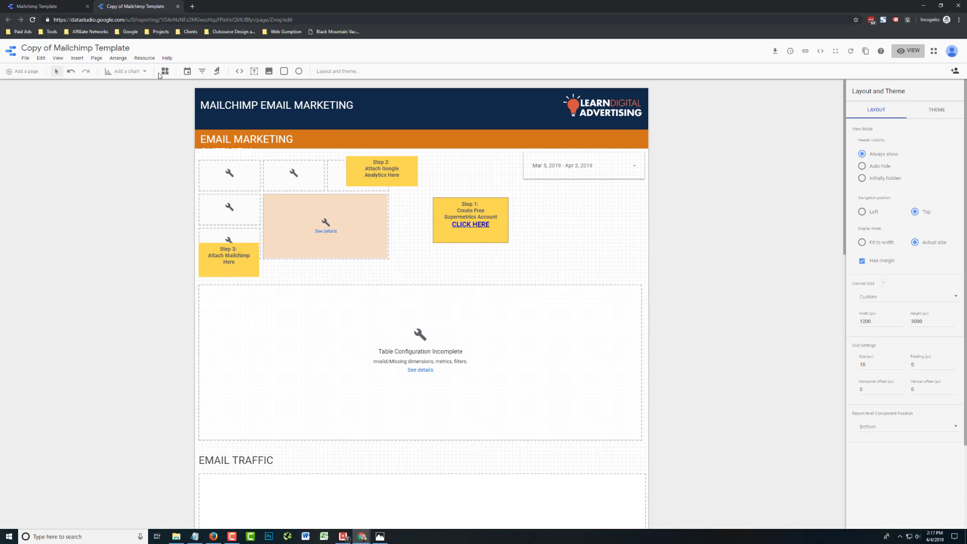
From the report's managed data sources, add another data source named Mailchimp.
click(145, 58)
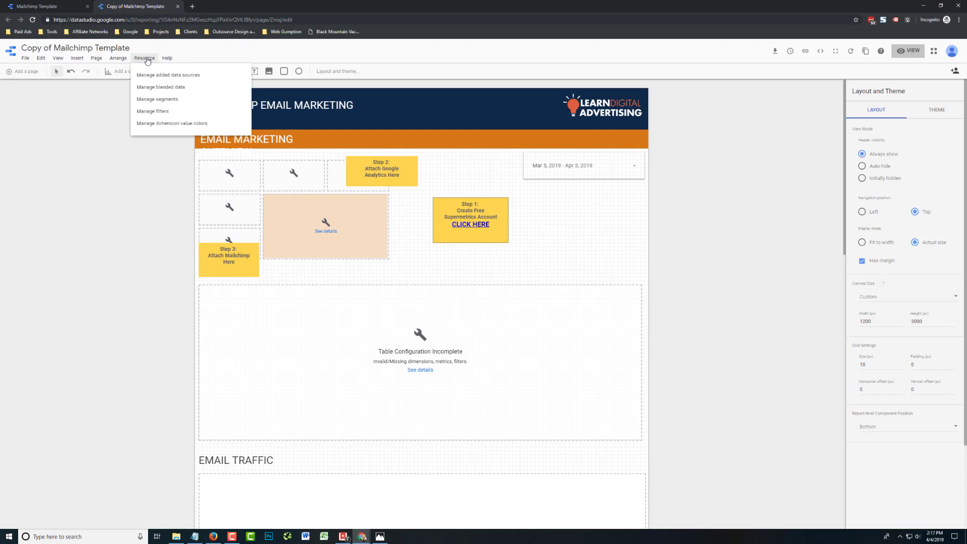
click(174, 75)
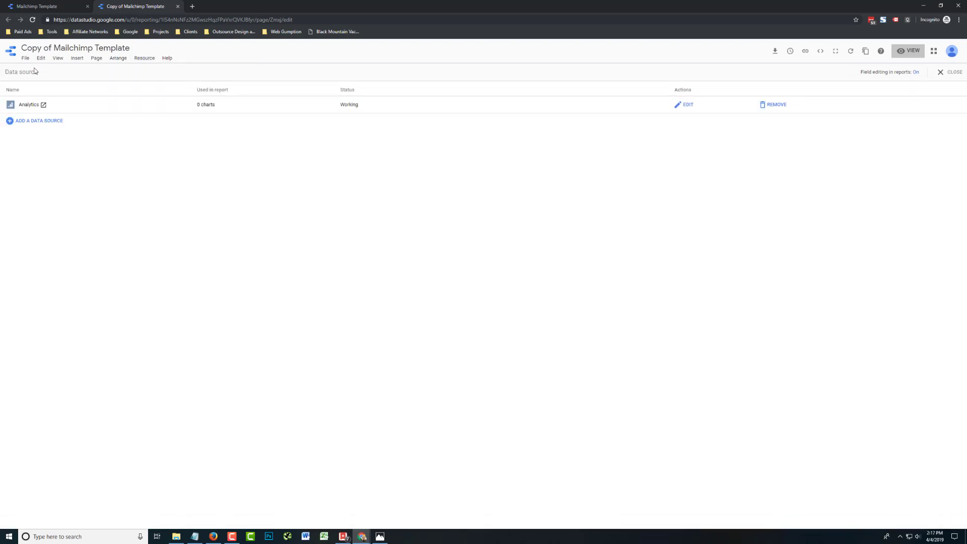
key(ctrl+a)
click(51, 81)
click(38, 121)
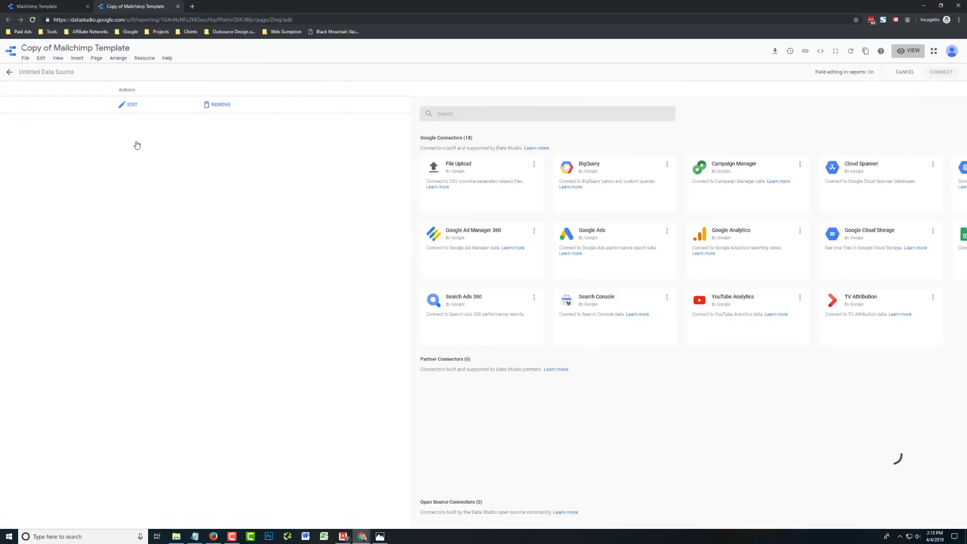
click(42, 76)
text(MAilchimp)
click(29, 71)
key(BackSpace)
text(a)
Connect it via the Supermetrics MailChimp connector to Affordable Minerals Mailing List: All campaigns, then add it to the report.
click(63, 108)
text(mailc)
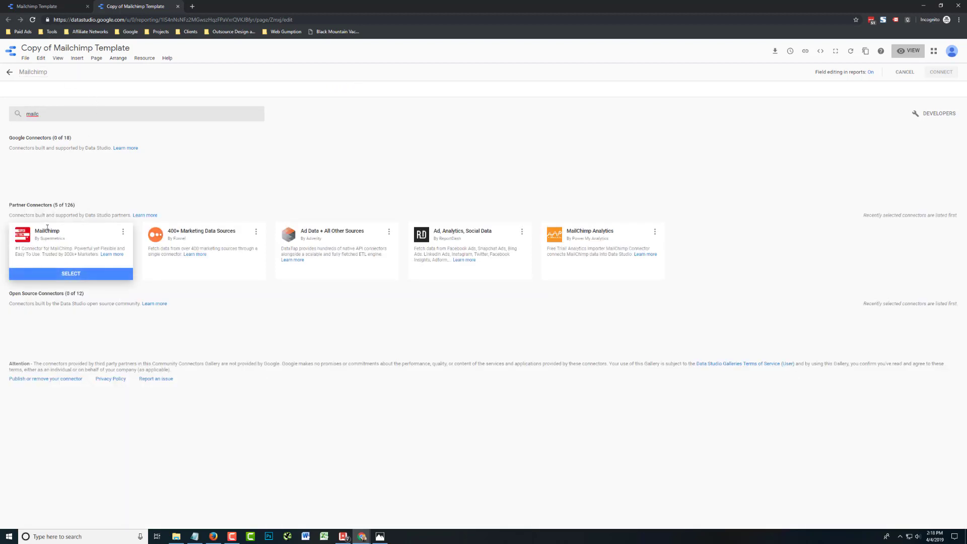
click(71, 274)
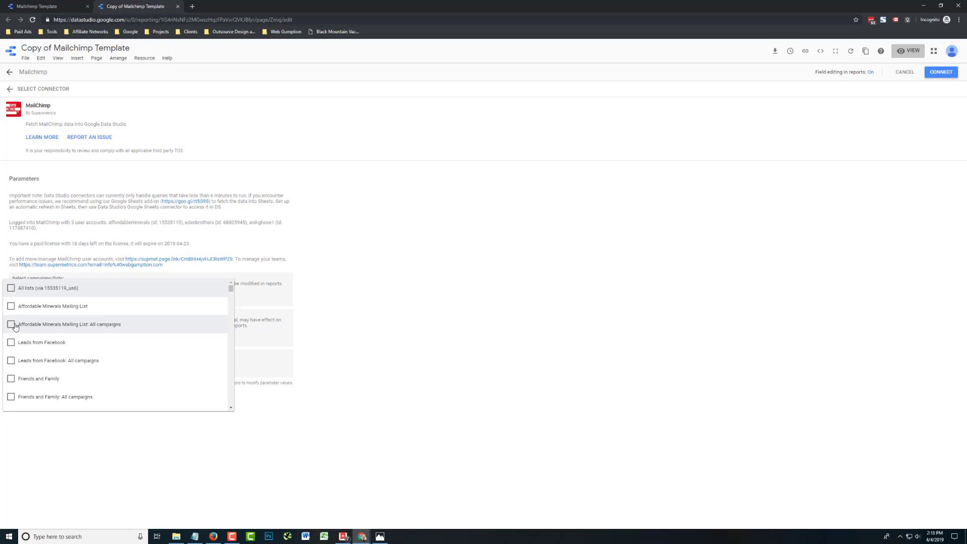
click(15, 326)
click(528, 352)
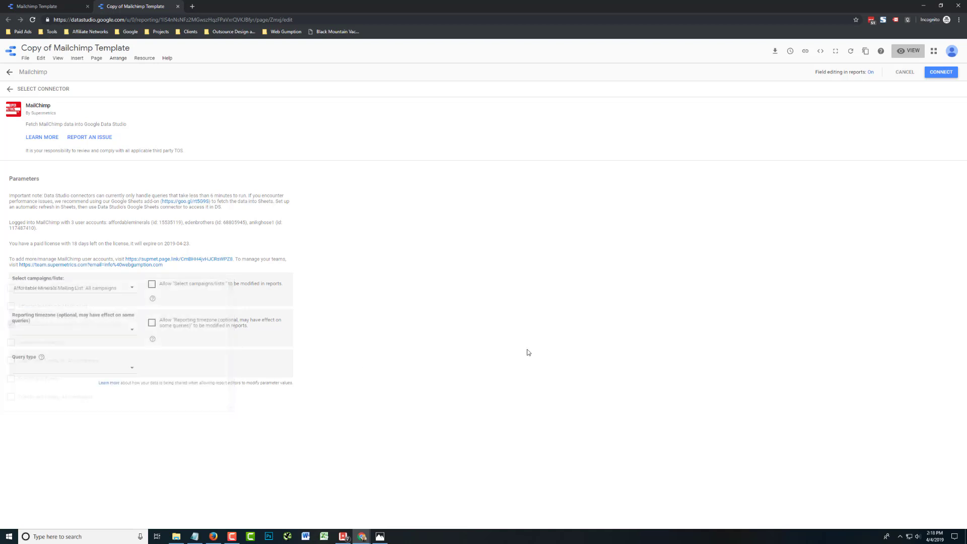
click(942, 73)
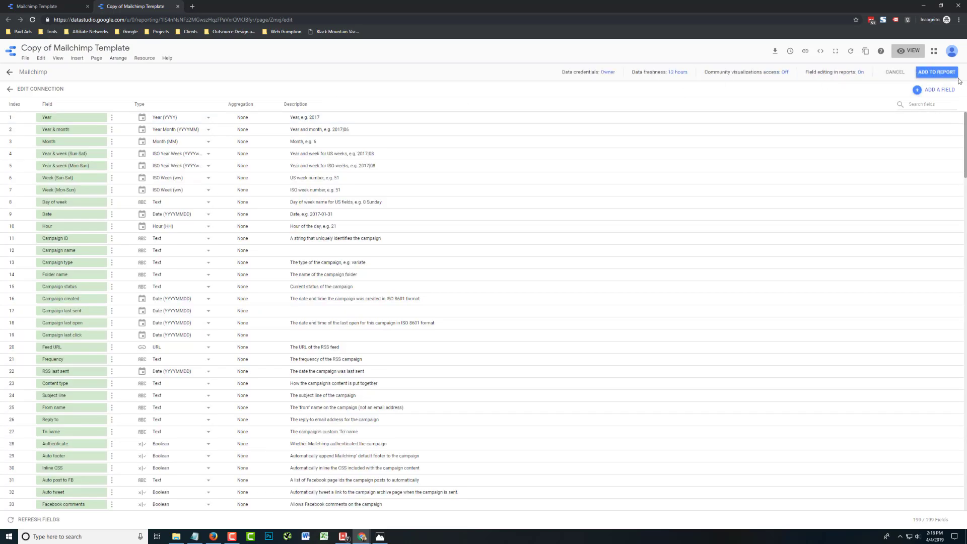
click(936, 72)
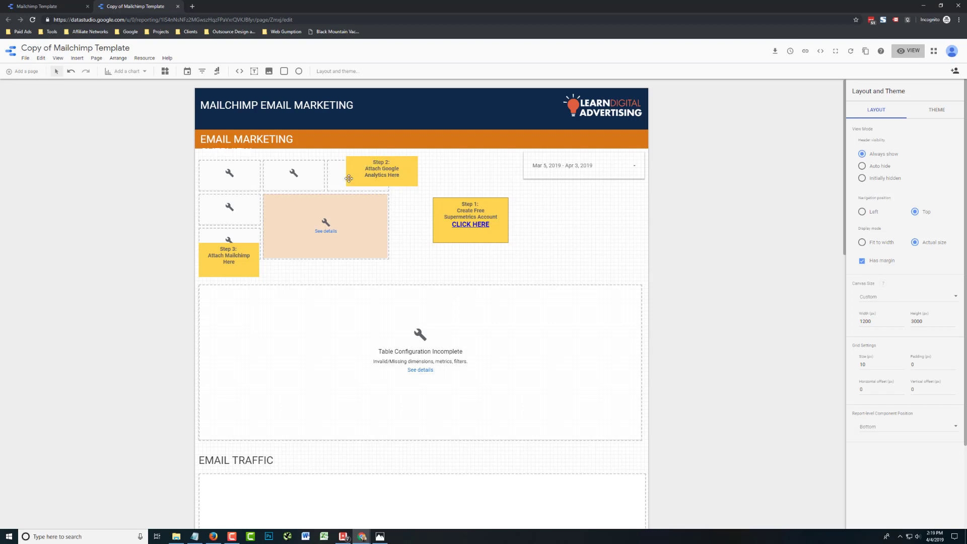
Power the top scorecard and chart group with the Analytics data source.
click(334, 171)
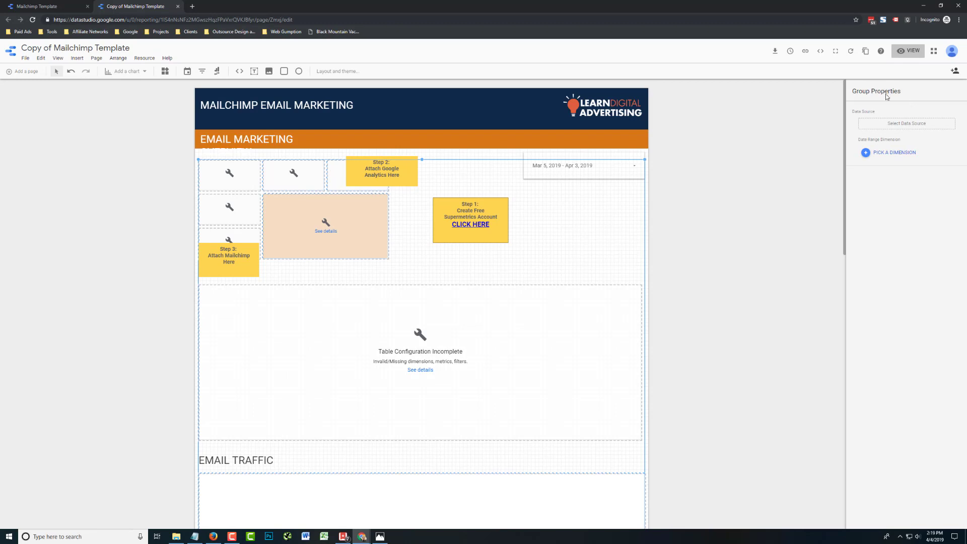
click(897, 125)
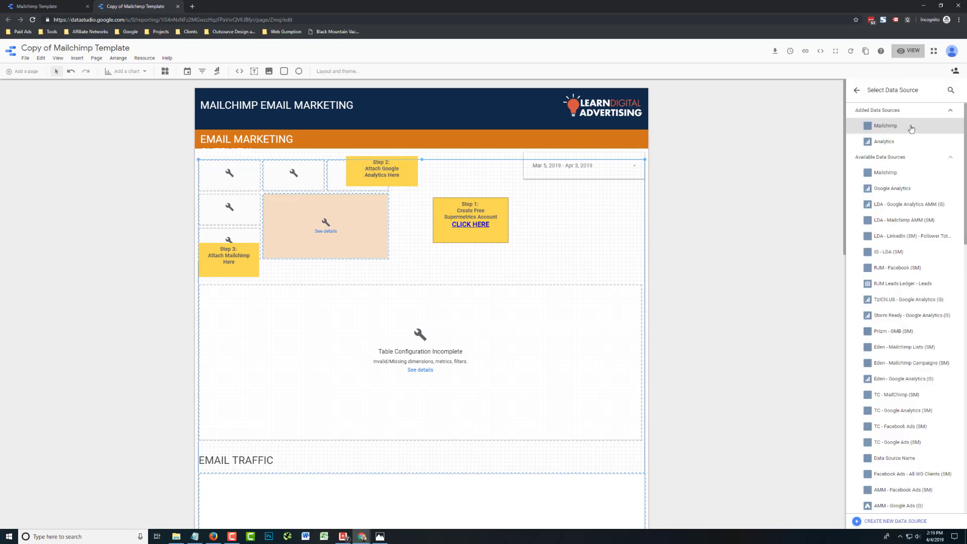
click(885, 143)
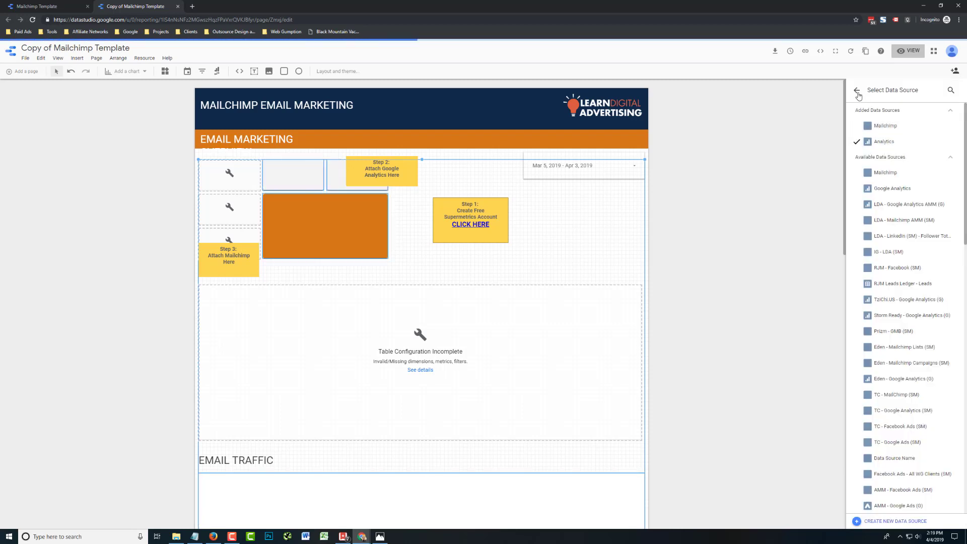
click(858, 94)
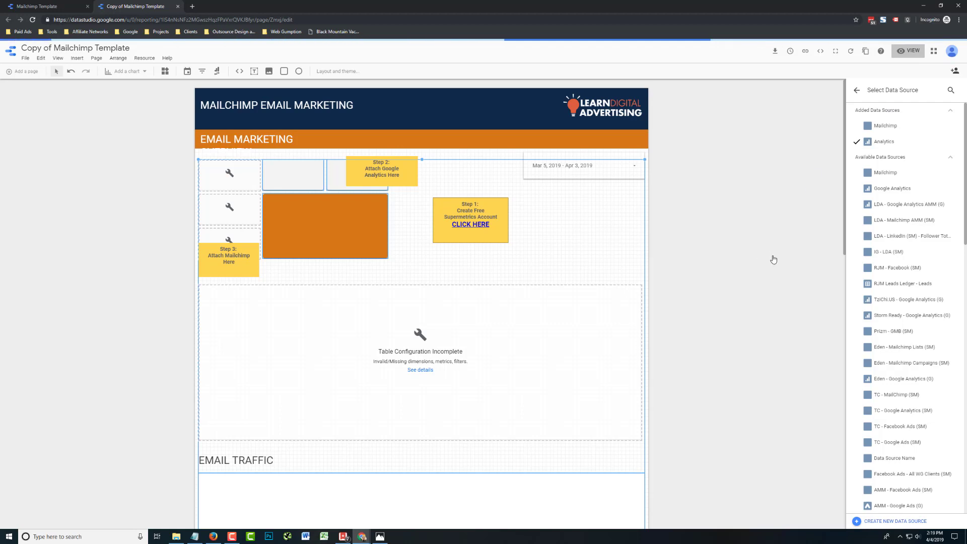
Delete the Step 2 and Step 1 sticky notes and review the populated report.
click(412, 165)
key(Delete)
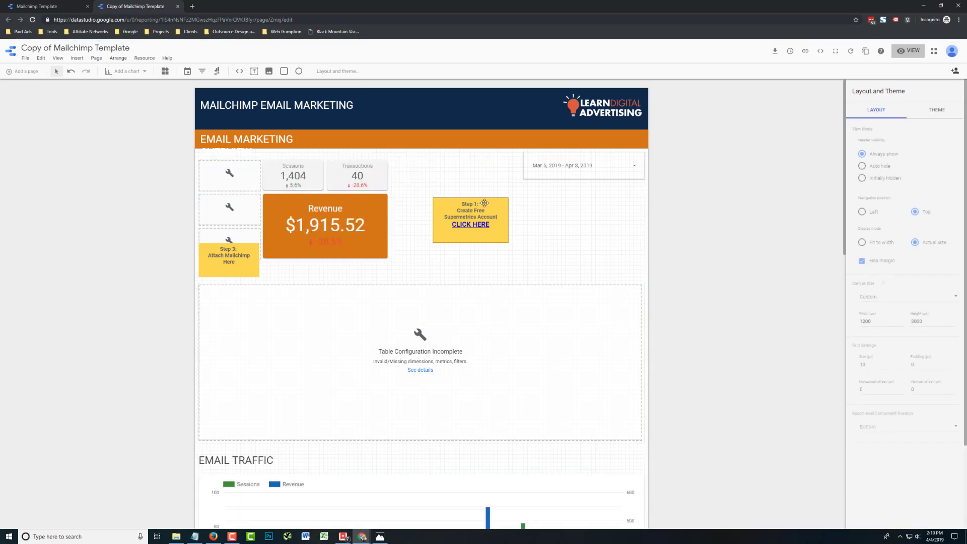
click(501, 219)
key(Delete)
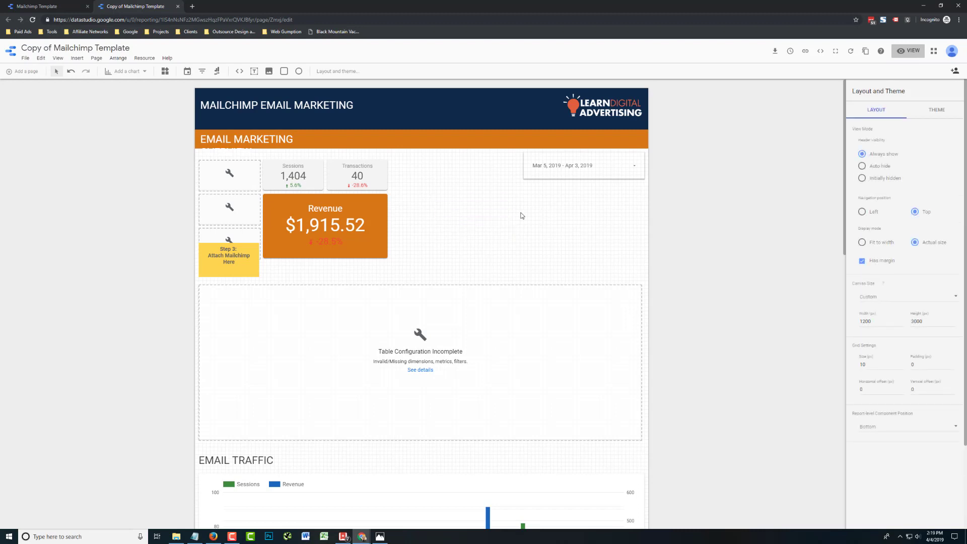
scroll(276, 283, down, 8)
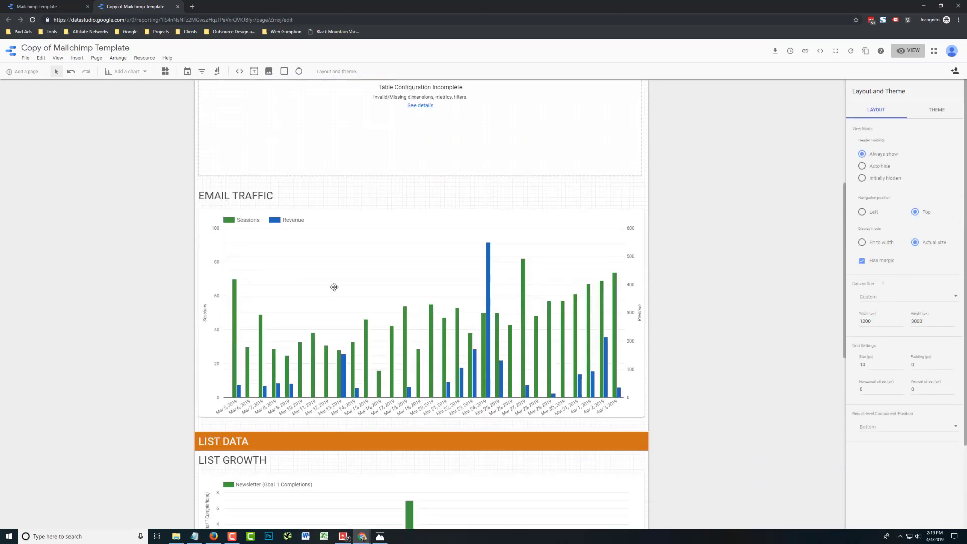
scroll(272, 282, down, 6)
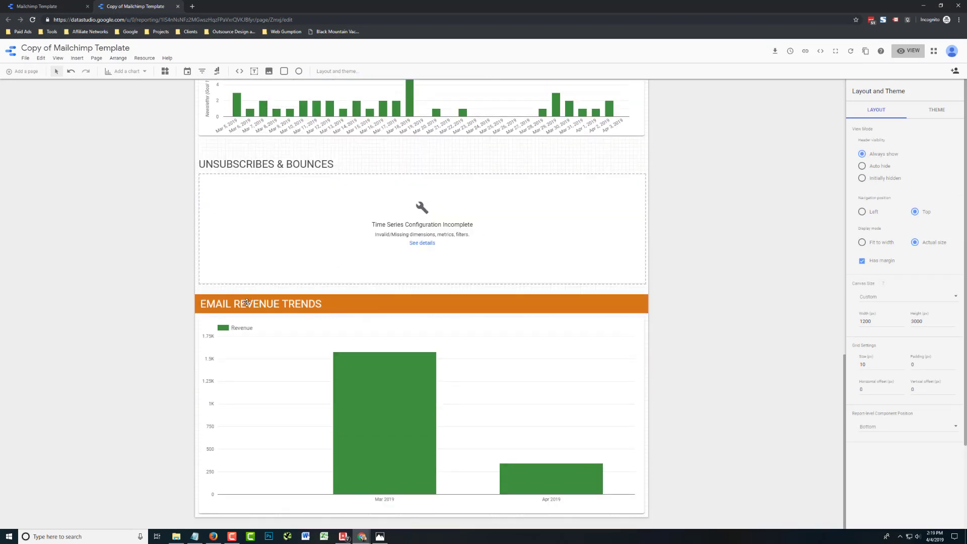
scroll(425, 326, up, 5)
scroll(424, 326, up, 13)
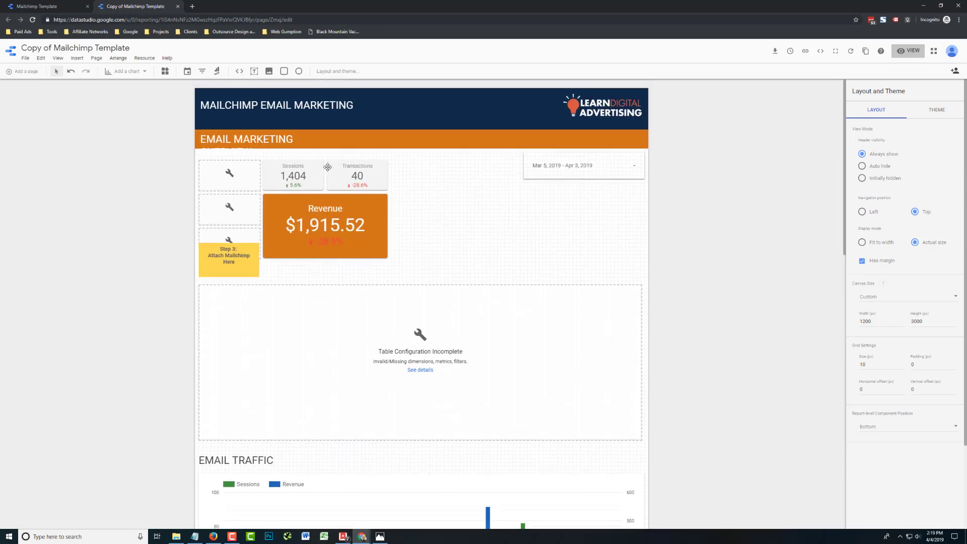
Create a new filter named 'Email Traffic - Ga' on the scorecard group.
click(379, 169)
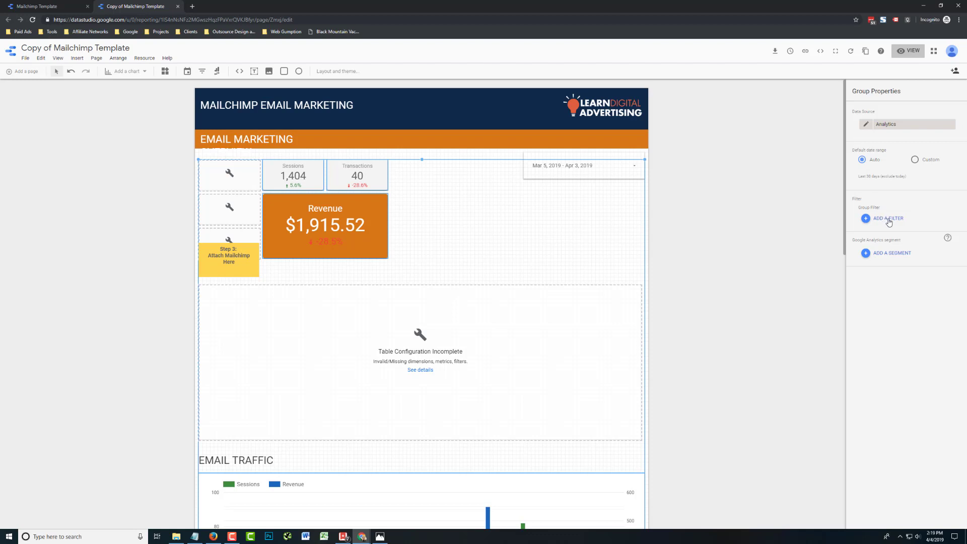
click(889, 220)
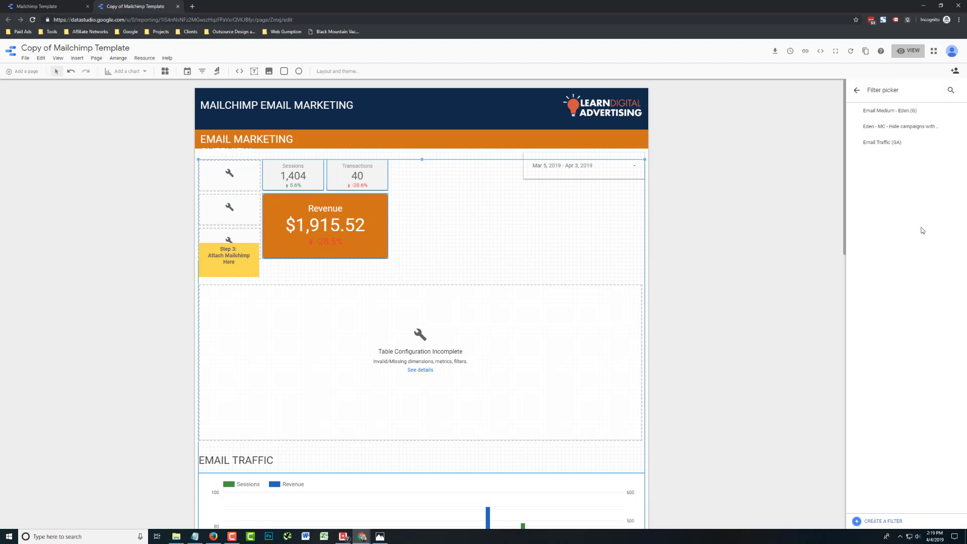
click(880, 521)
click(35, 307)
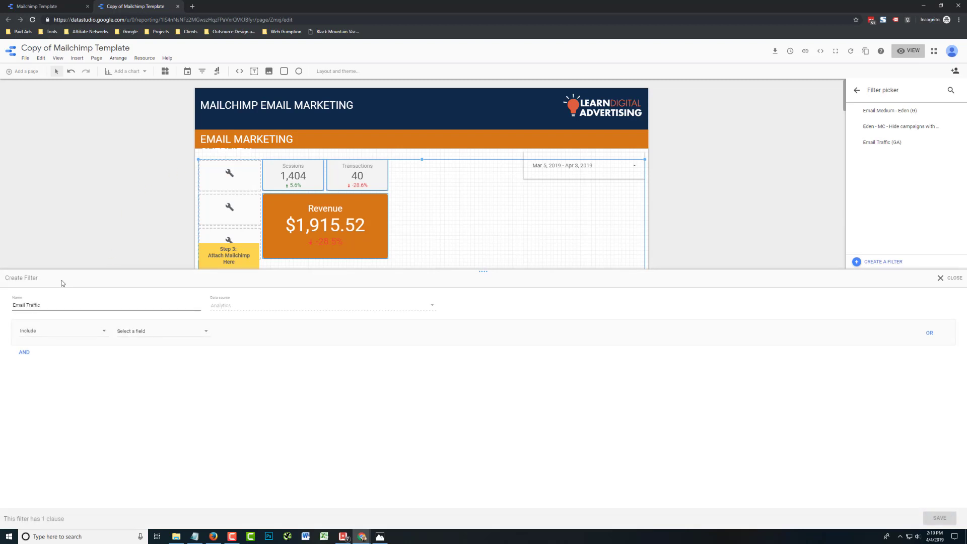
text(Email Traffic - Ga)
Set the filter to include Medium contains email and save it.
click(157, 333)
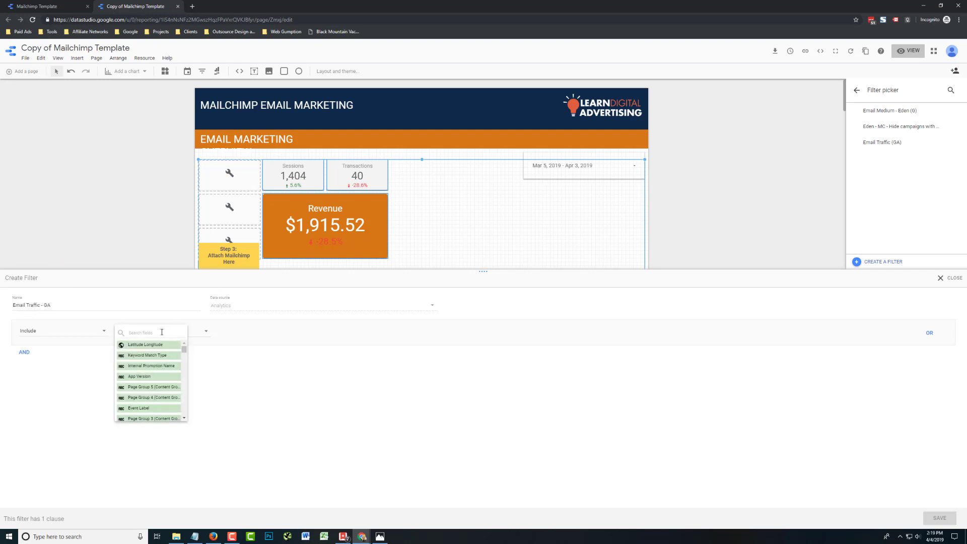
click(166, 331)
text(medium)
click(139, 357)
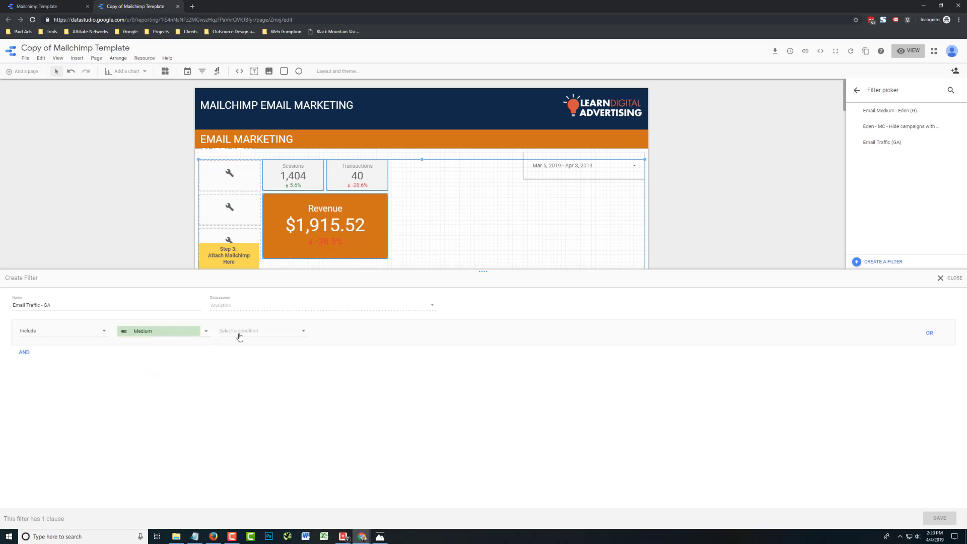
click(239, 336)
click(242, 351)
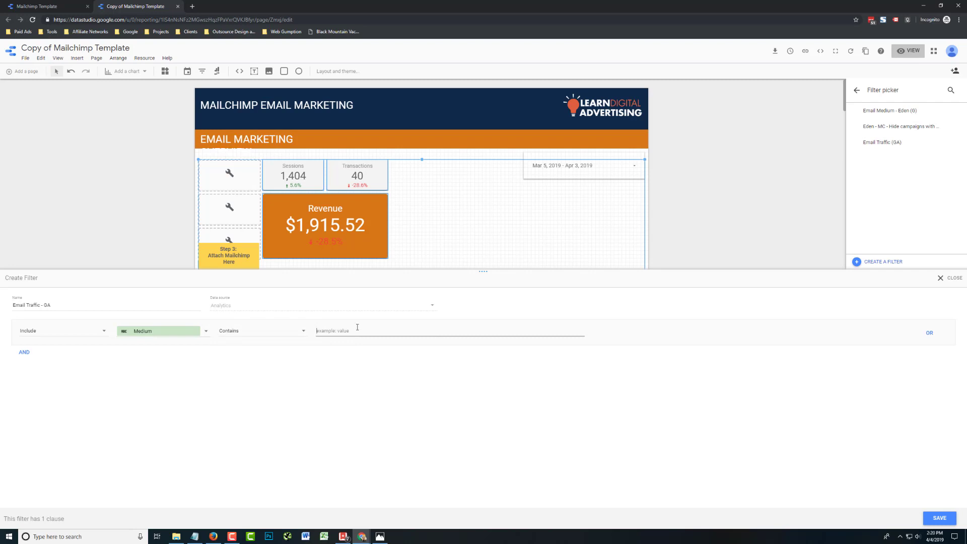
text(email)
drag(341, 331, 297, 334)
click(935, 518)
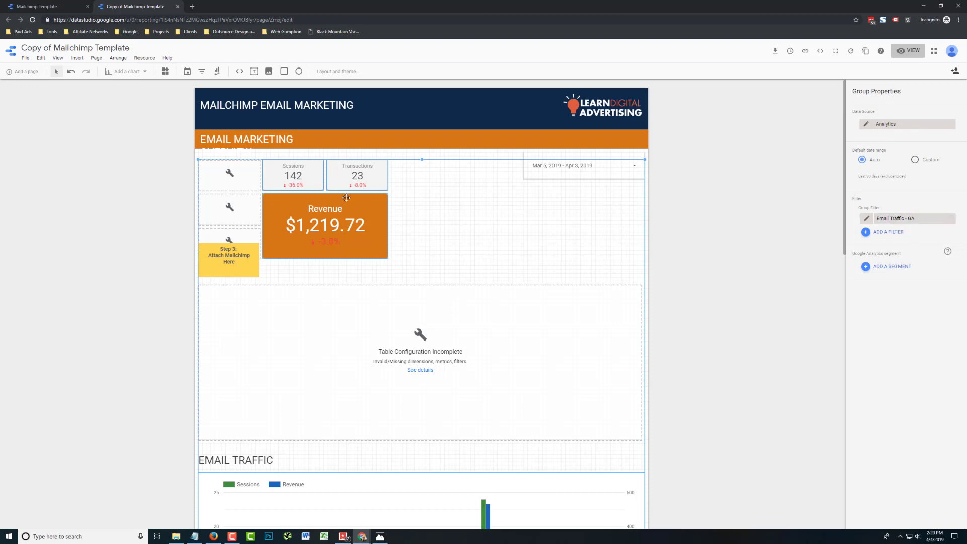
scroll(619, 332, down, 4)
scroll(611, 328, up, 4)
Assign Mailchimp as the data source for the yellow scorecard and campaign table group.
click(276, 304)
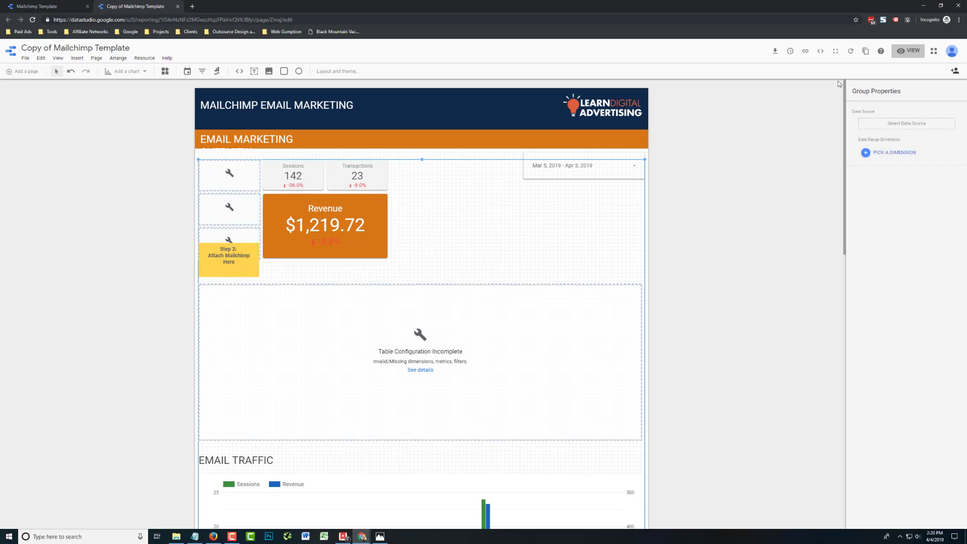
click(906, 123)
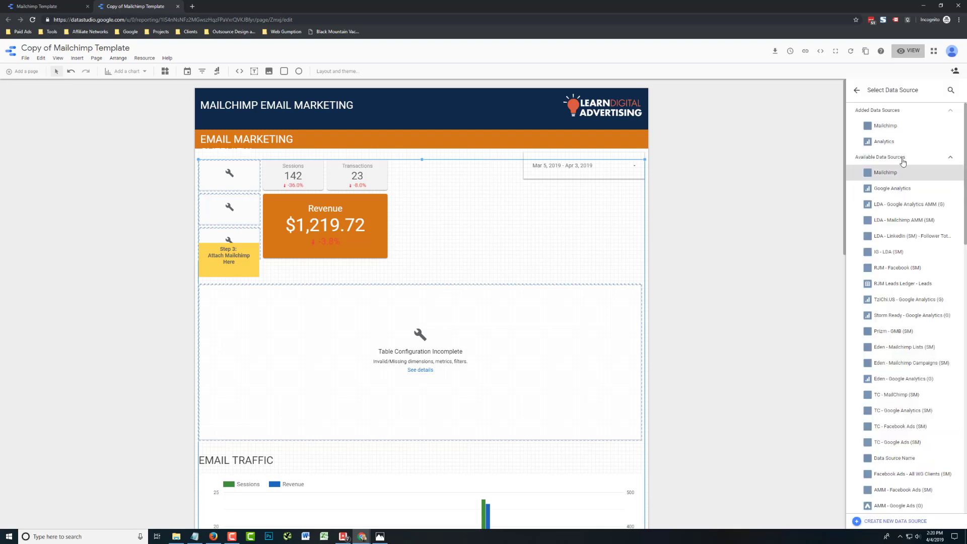
click(888, 127)
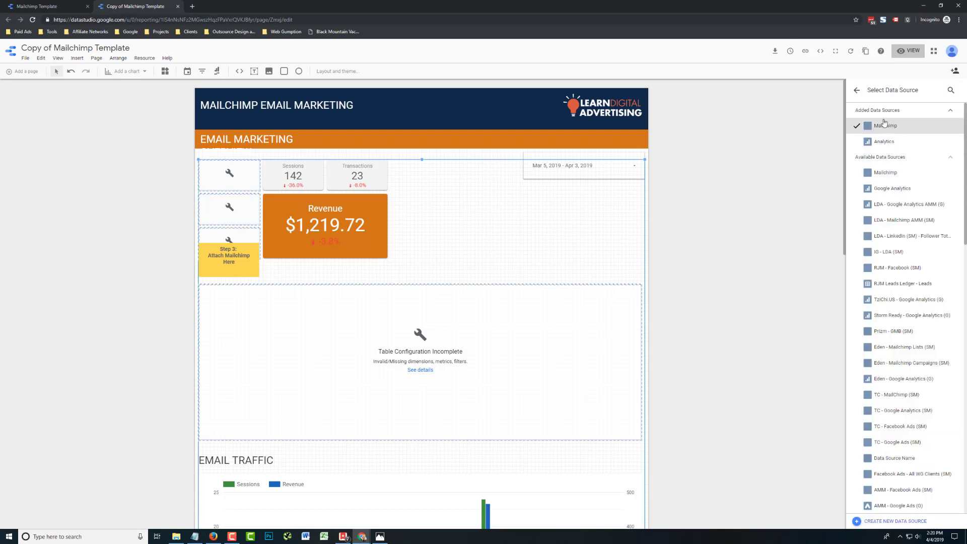
click(857, 91)
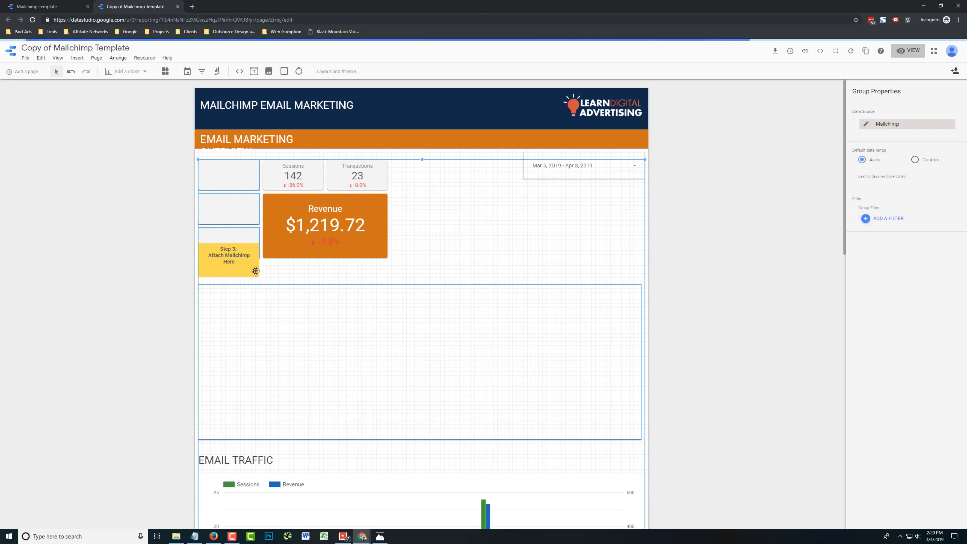
click(437, 268)
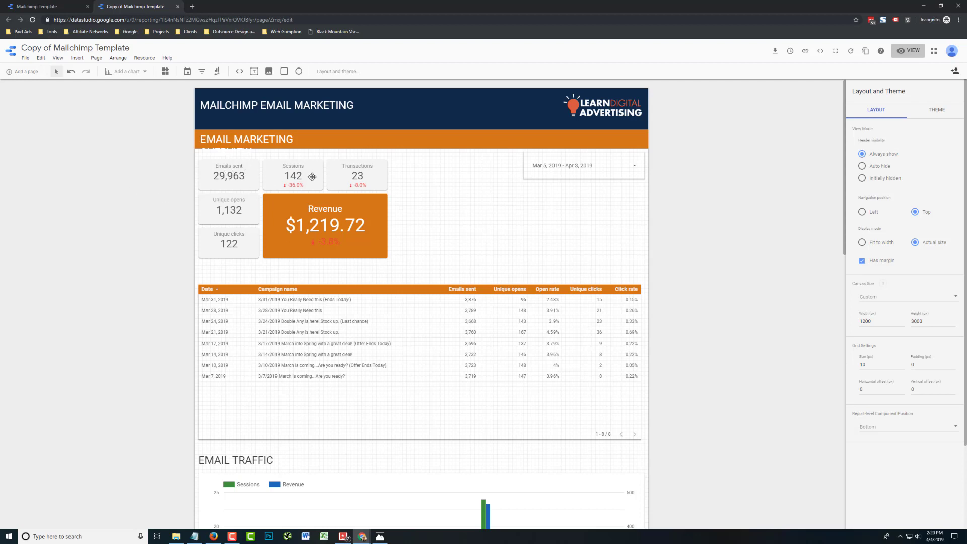
scroll(136, 270, down, 3)
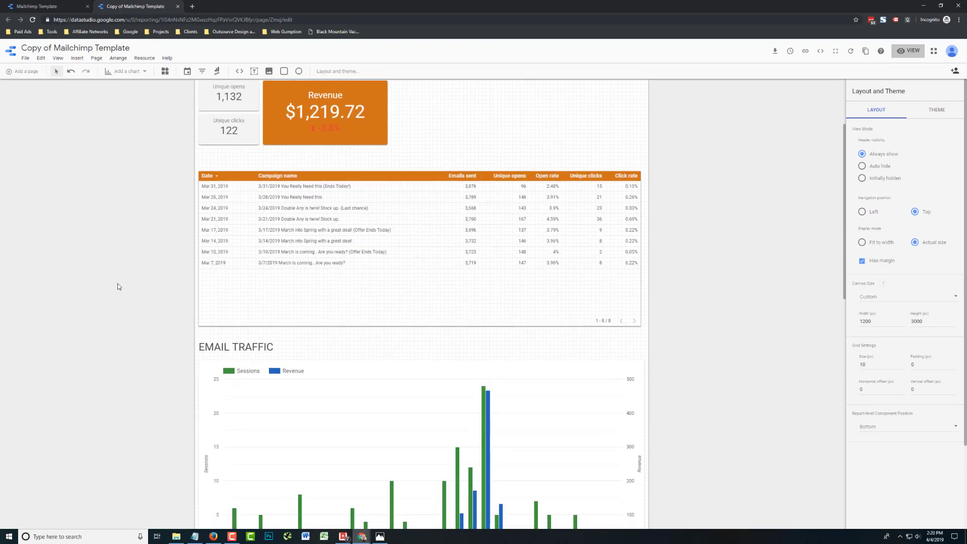
scroll(116, 289, down, 5)
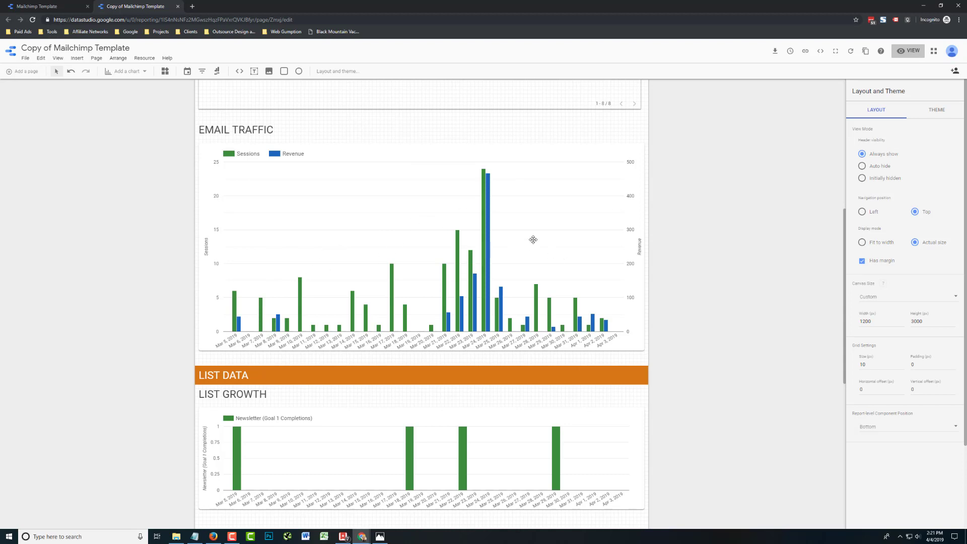
scroll(295, 276, down, 5)
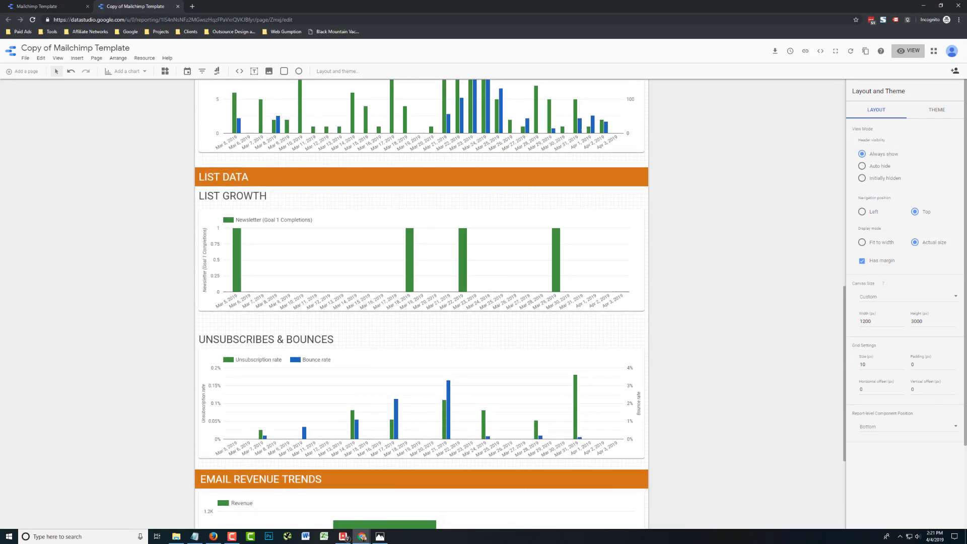
scroll(346, 239, down, 2)
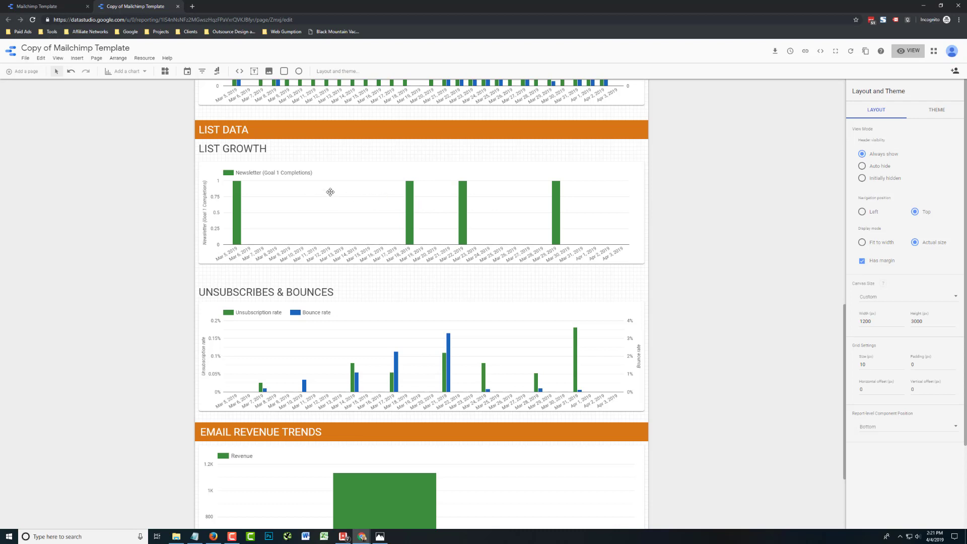
scroll(144, 237, down, 2)
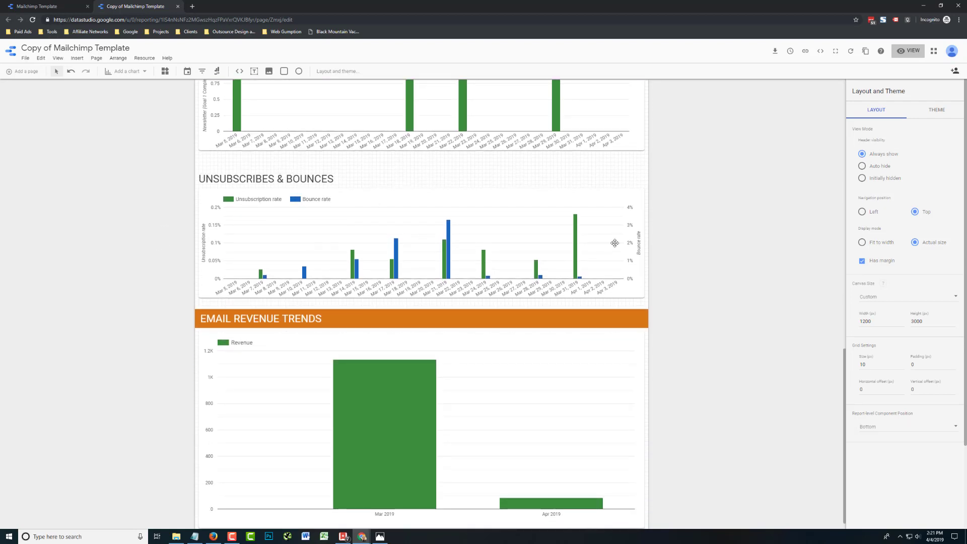
scroll(101, 245, down, 1)
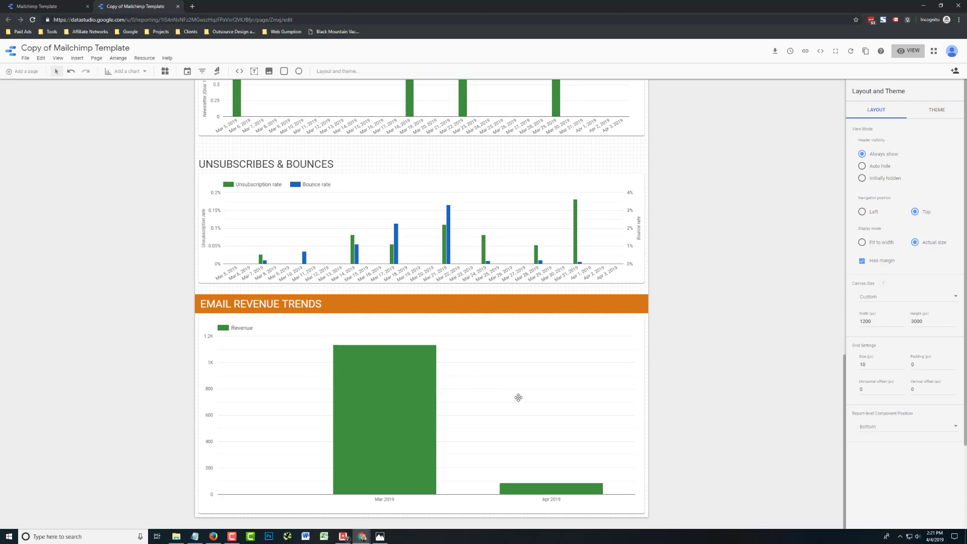
scroll(302, 328, up, 15)
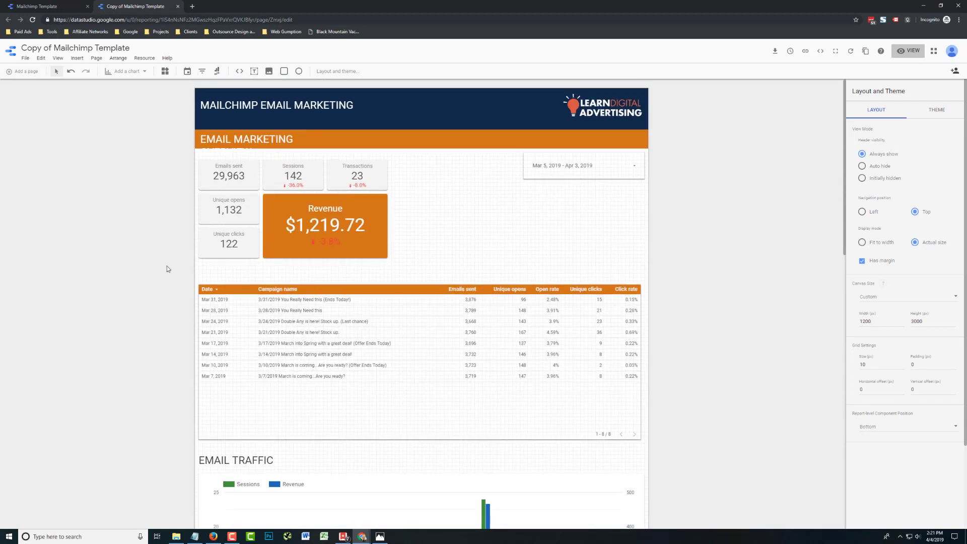
scroll(144, 277, down, 3)
scroll(142, 275, up, 3)
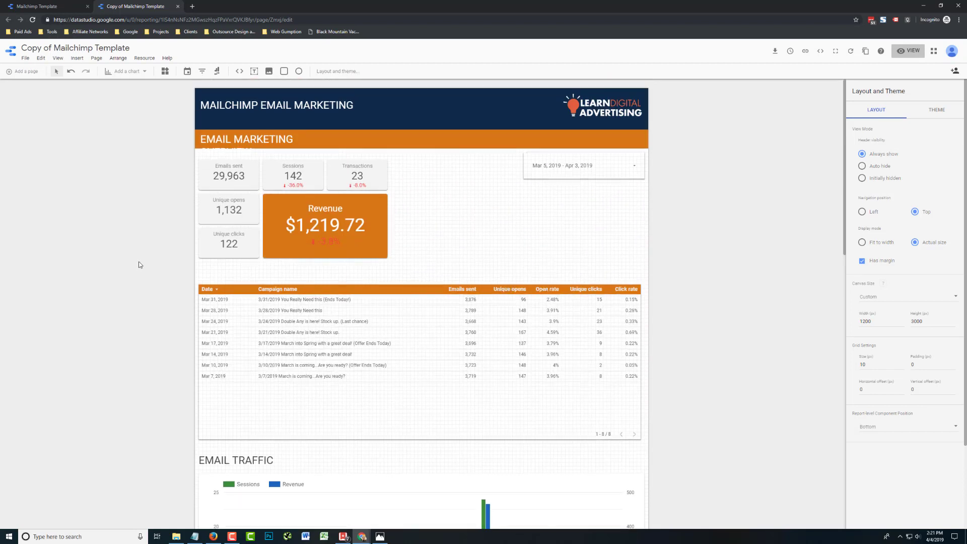